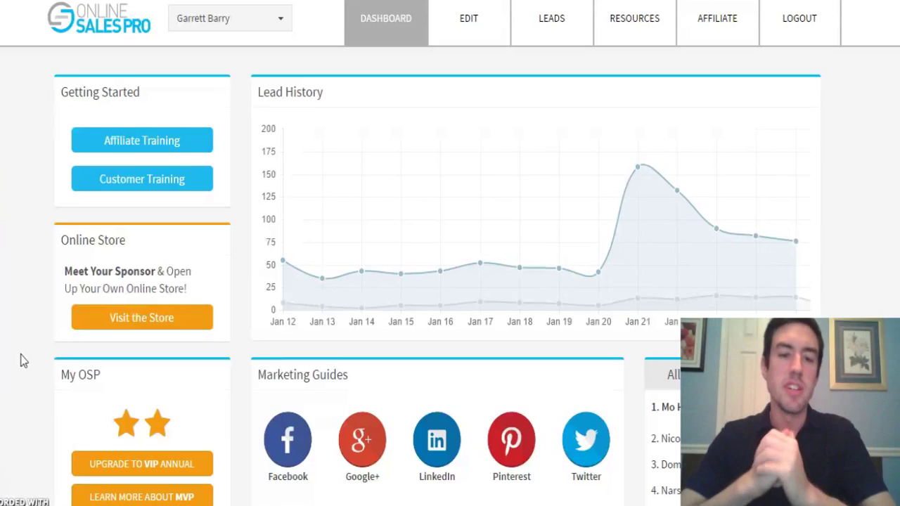
Go to the EDIT page and drop down the First Step funnel list
left_click(25, 355)
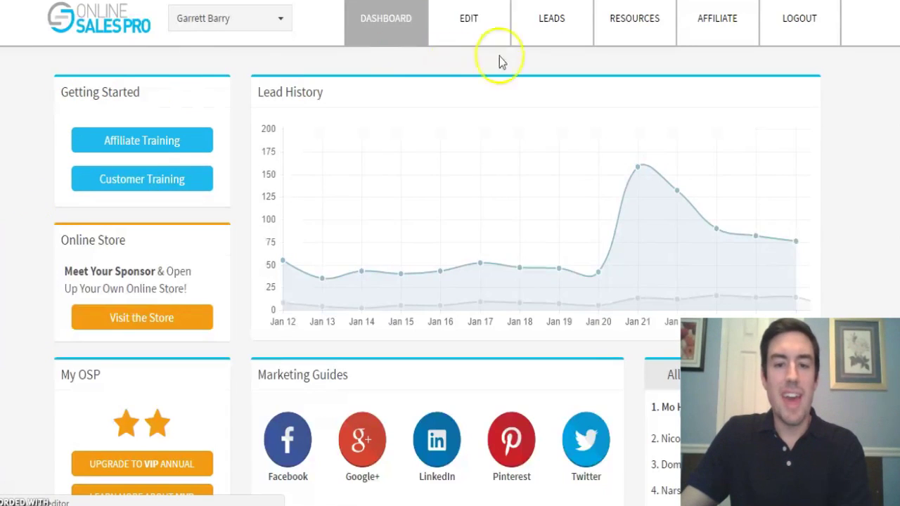
left_click(468, 21)
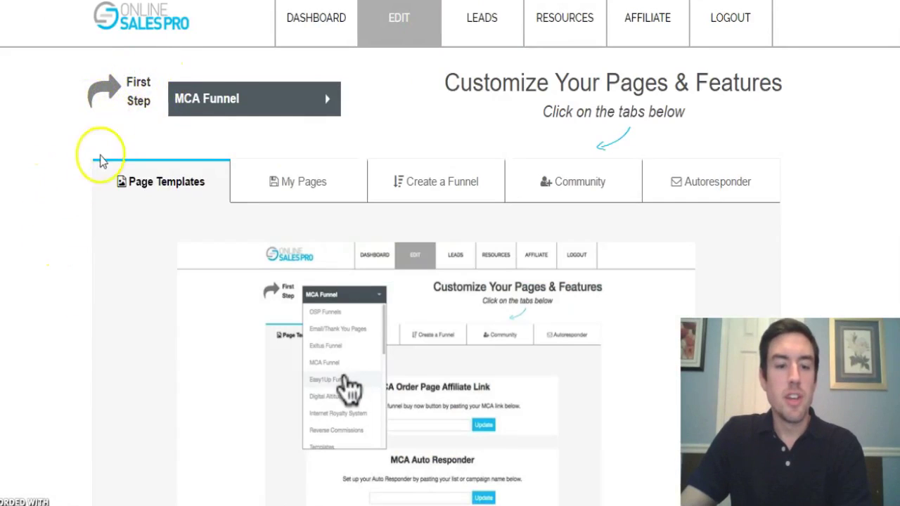
left_click(231, 109)
left_click(231, 109)
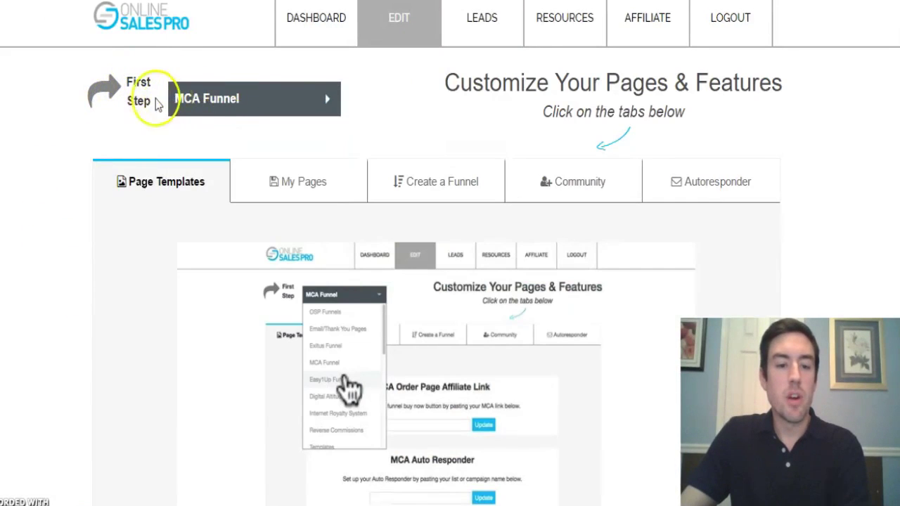
left_click(261, 90)
Browse the funnel list and pick MCA Funnel as the first-step funnel
scroll(251, 161, "down", 4)
scroll(278, 225, "up", 5)
scroll(275, 227, "down", 3)
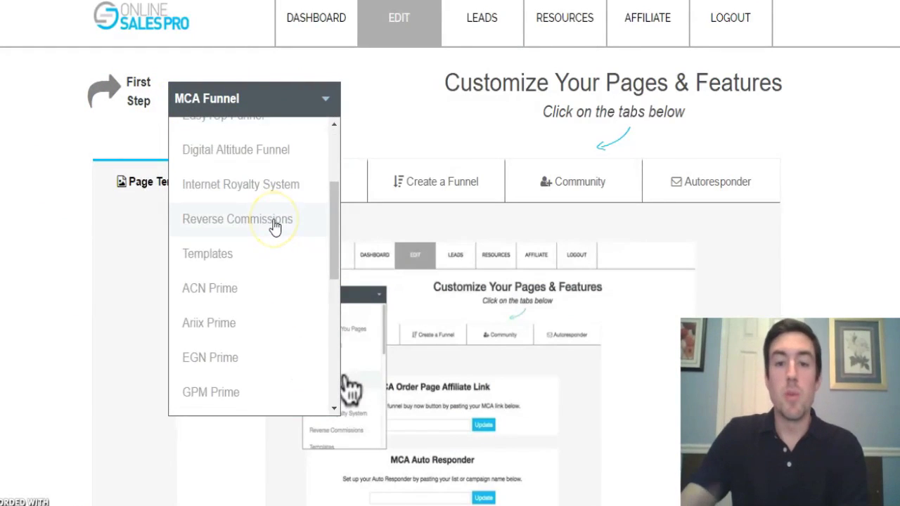
scroll(274, 225, "down", 2)
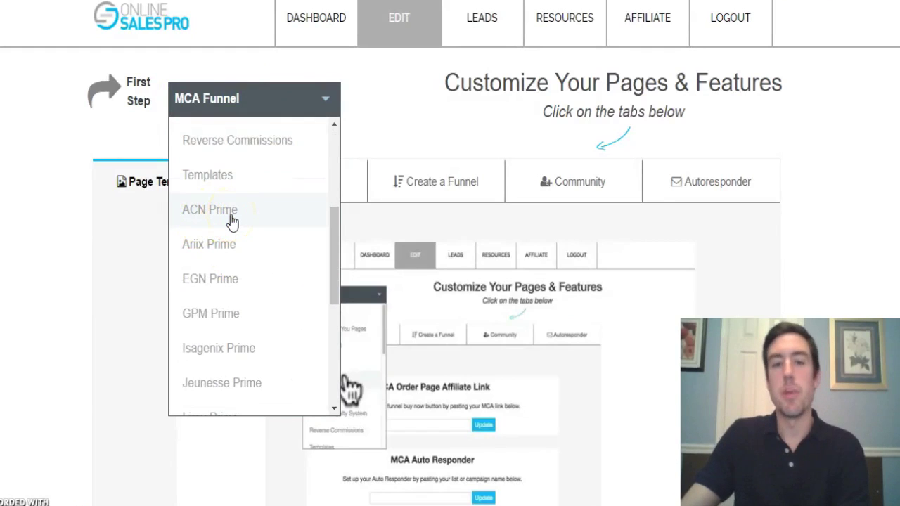
left_click(222, 200)
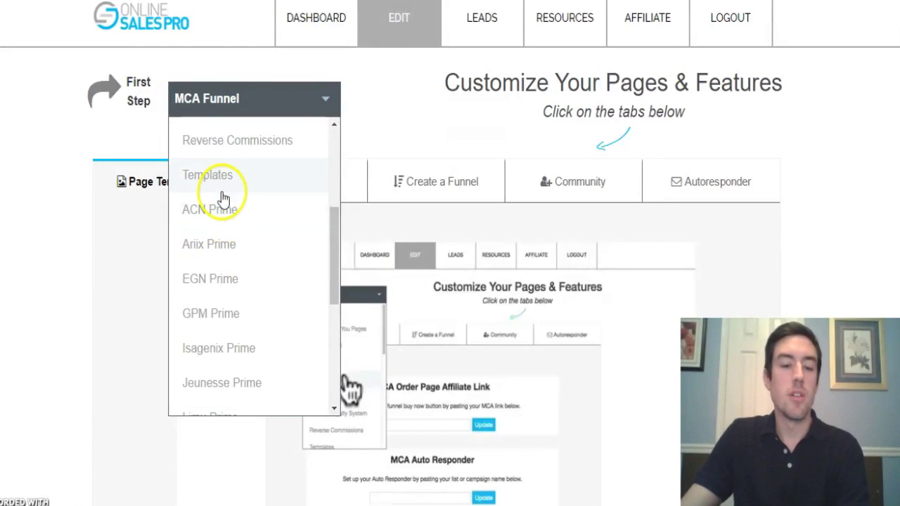
scroll(222, 199, "up", 2)
scroll(227, 255, "down", 2)
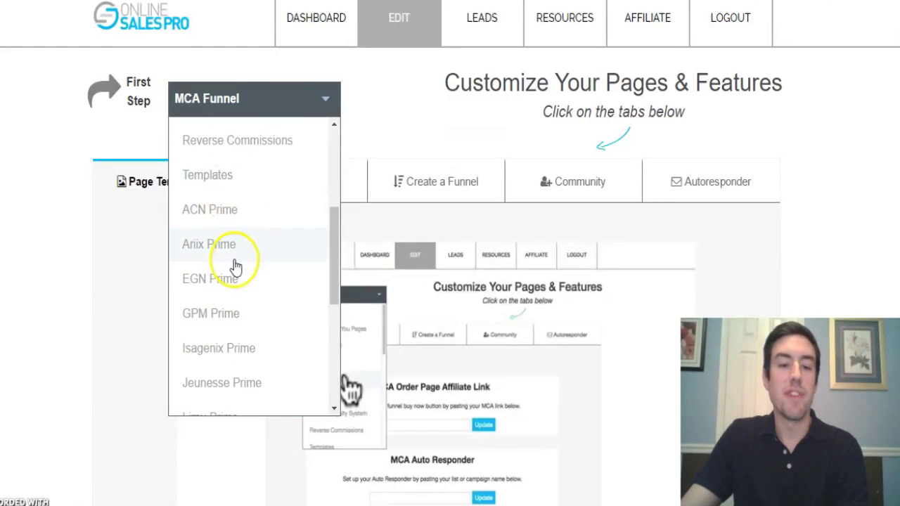
scroll(235, 267, "up", 2)
scroll(236, 267, "up", 2)
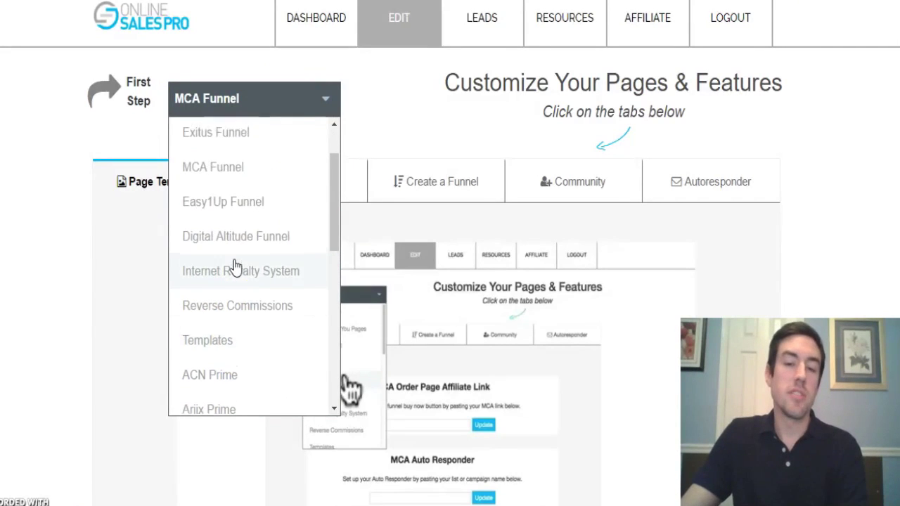
scroll(235, 267, "up", 2)
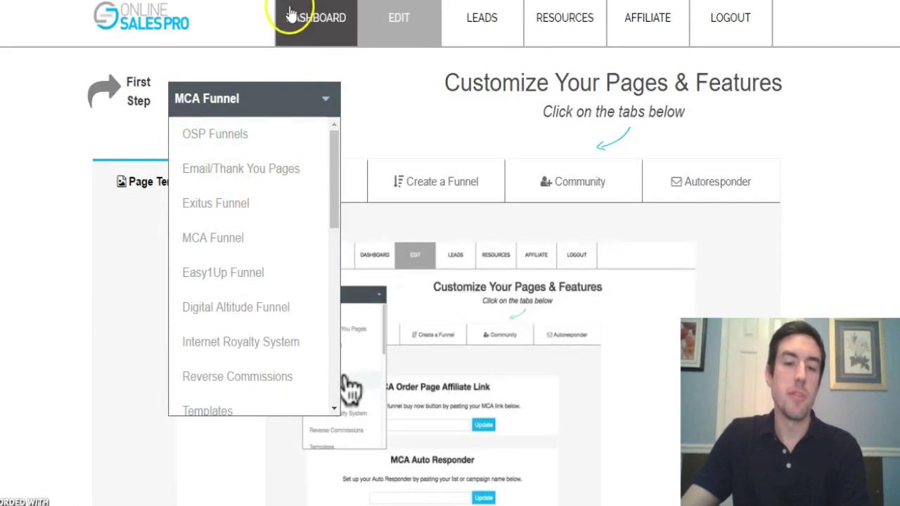
left_click(223, 243)
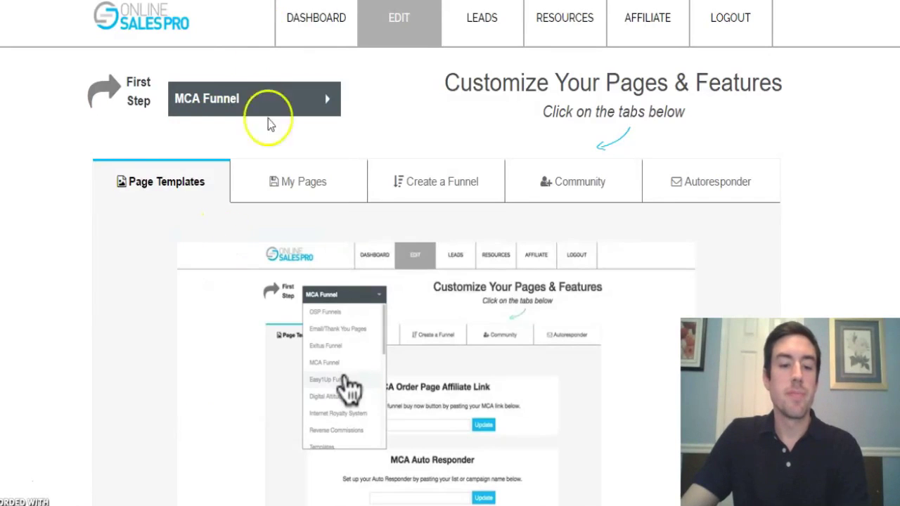
Scroll to the MCA Order Page Affiliate Link and the empty MCA Auto Responder field, checking the affiliate URL
scroll(110, 158, "down", 4)
scroll(151, 250, "up", 2)
scroll(106, 133, "down", 5)
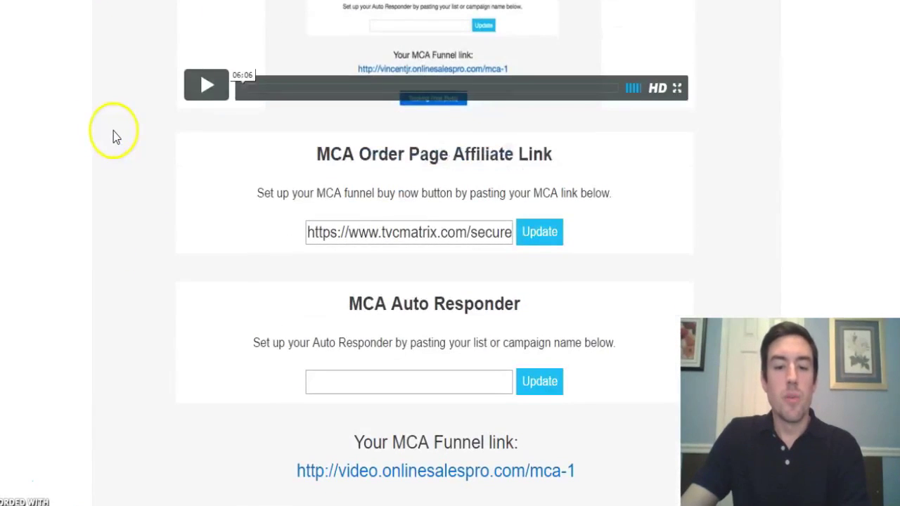
left_click_drag(310, 152, 558, 148)
left_click(457, 152)
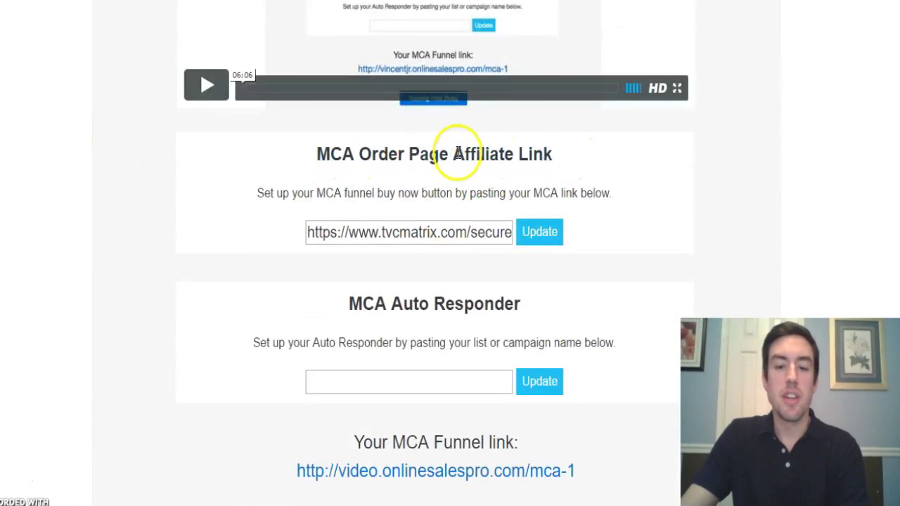
scroll(204, 229, "down", 1)
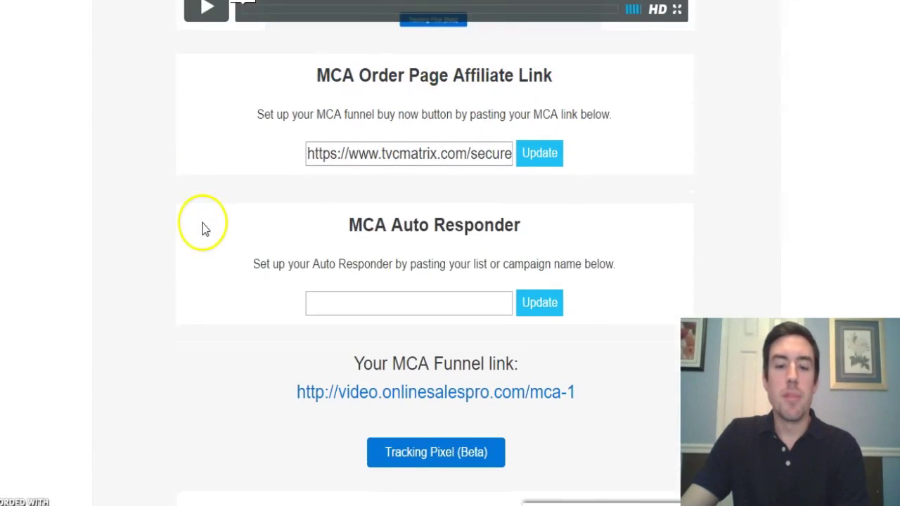
scroll(442, 186, "up", 1)
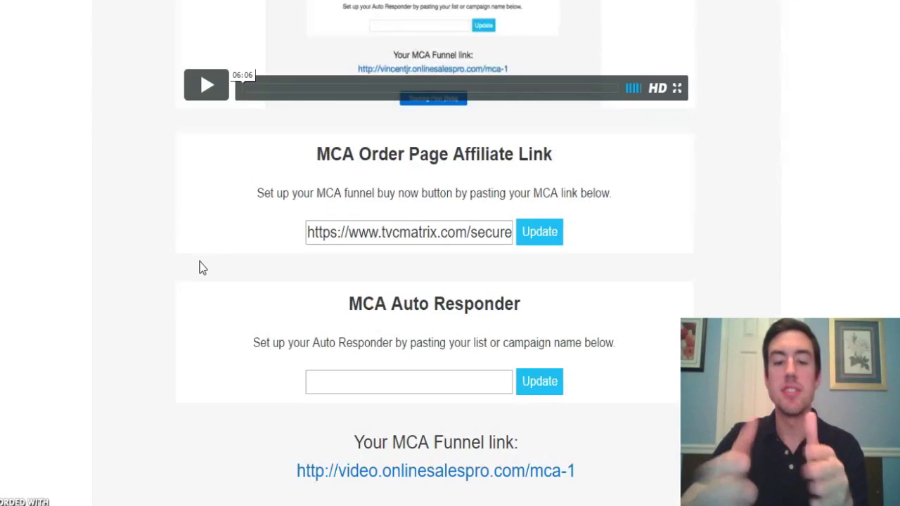
left_click_drag(328, 236, 412, 237)
left_click(214, 240)
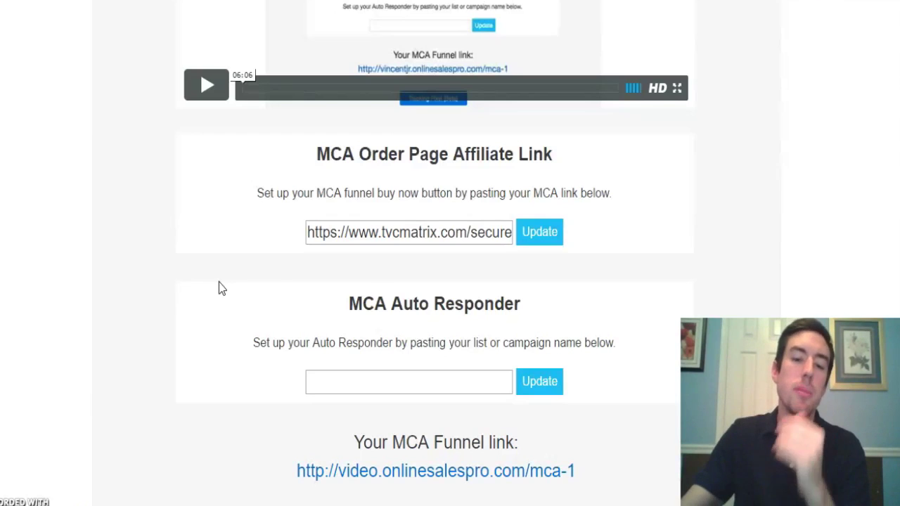
left_click_drag(331, 232, 412, 228)
left_click(233, 253)
scroll(234, 257, "down", 2)
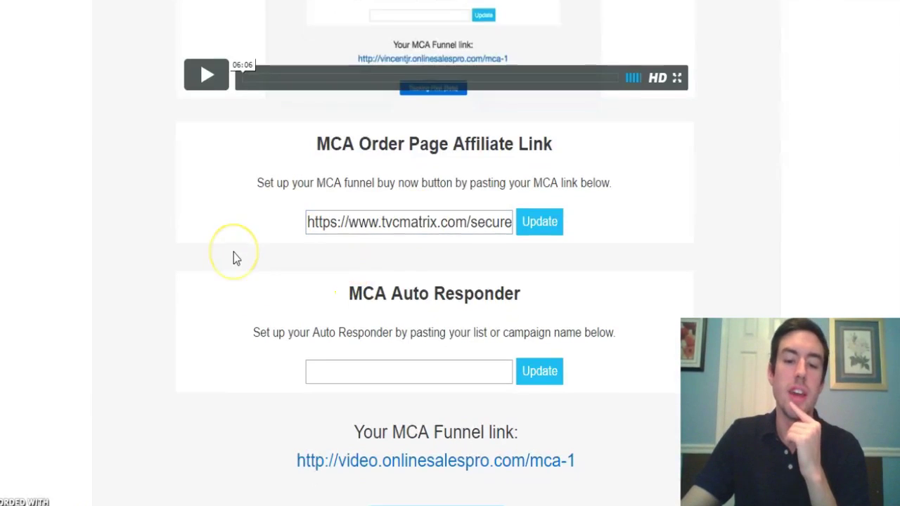
scroll(187, 251, "up", 1)
left_click_drag(342, 227, 546, 220)
left_click(548, 223)
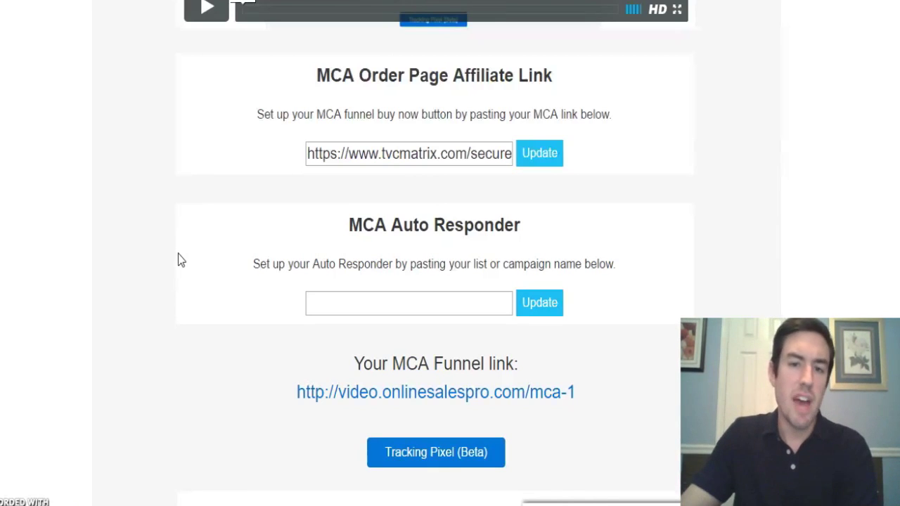
scroll(201, 287, "down", 1)
scroll(203, 289, "up", 1)
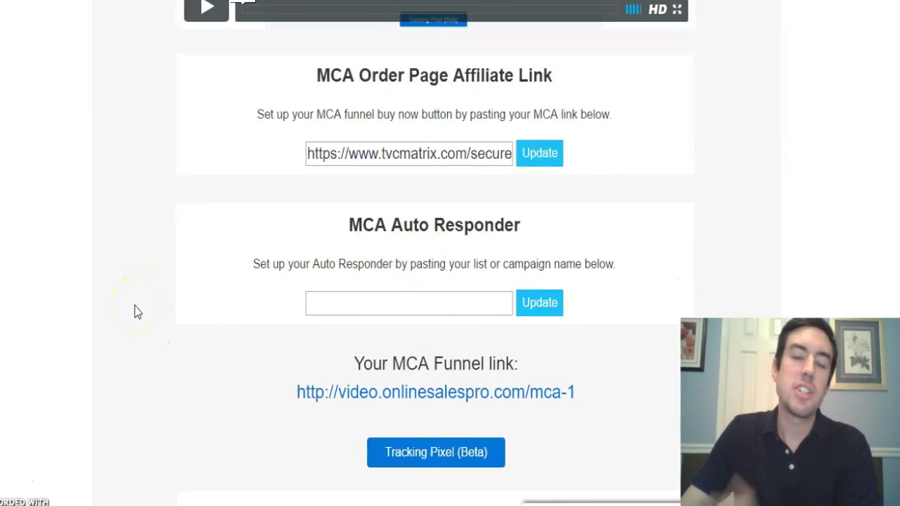
scroll(135, 312, "up", 3)
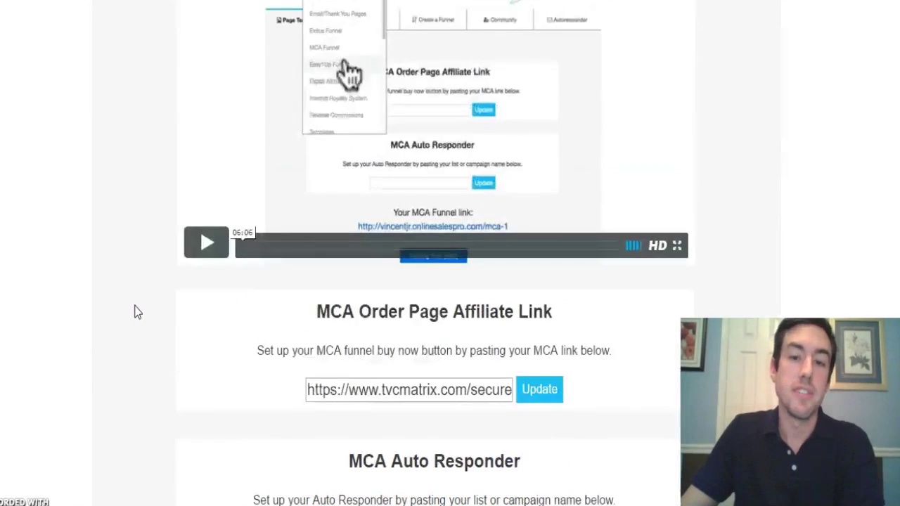
Scroll the GetResponse integration settings and open the GetResponse dashboard with its campaign tallies
scroll(124, 372, "up", 5)
scroll(24, 315, "down", 1)
scroll(24, 315, "up", 1)
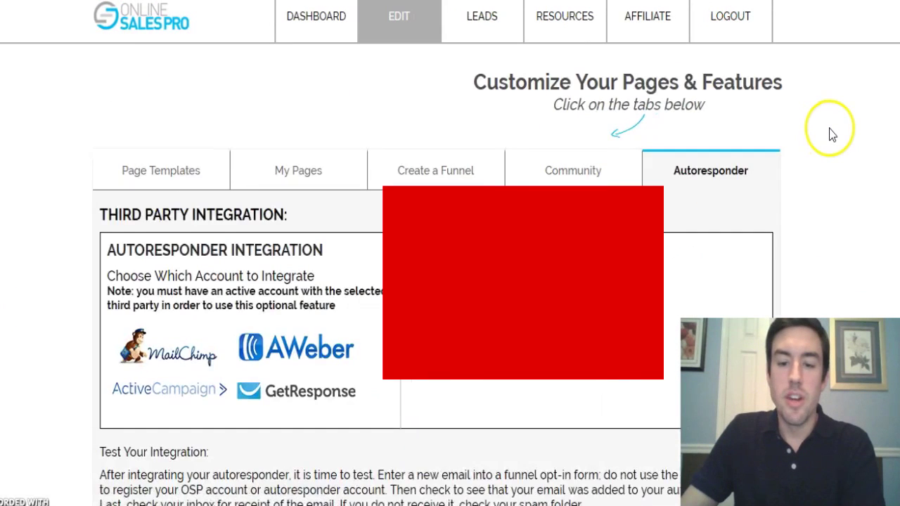
scroll(831, 133, "down", 1)
left_click(828, 134)
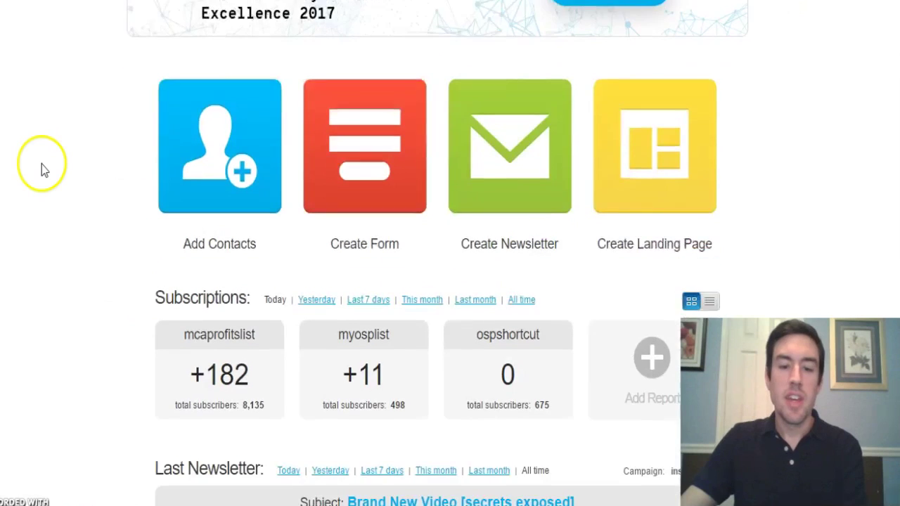
From the GetResponse dashboard's current-campaign list, choose Create campaign
scroll(42, 165, "down", 2)
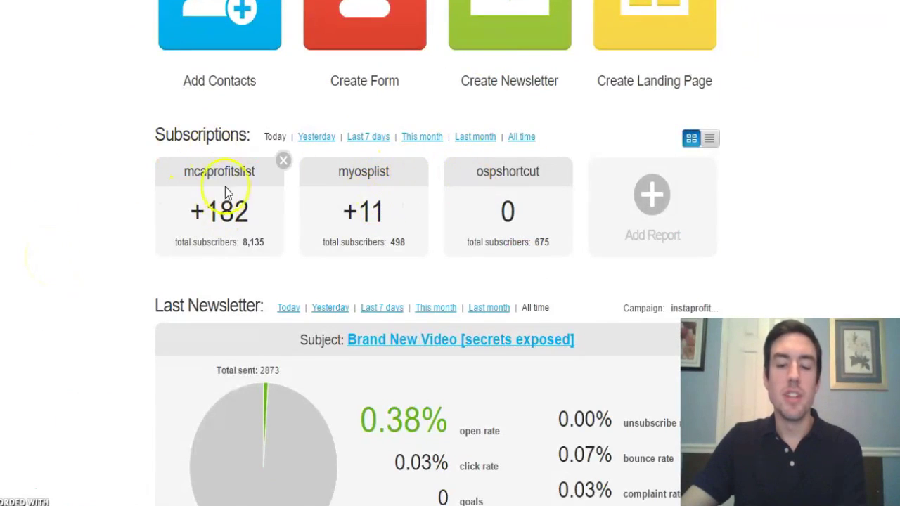
scroll(51, 239, "up", 2)
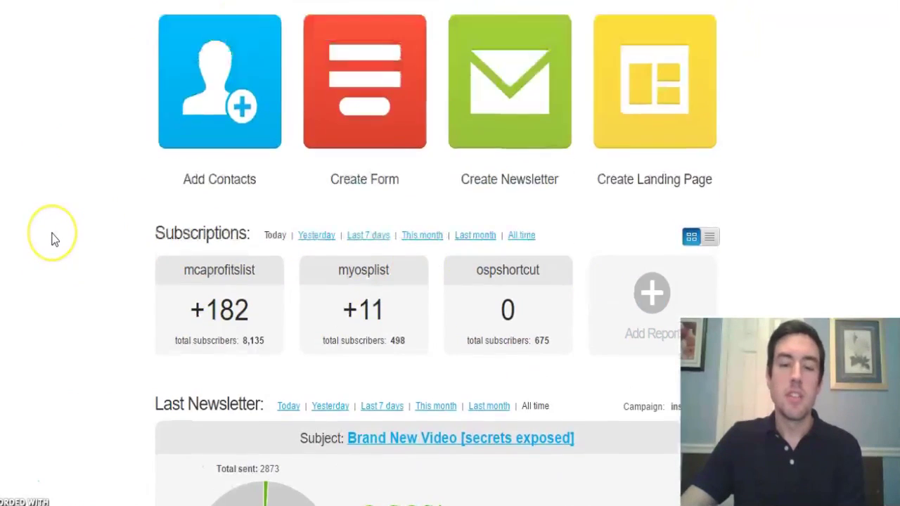
scroll(51, 239, "up", 4)
scroll(55, 239, "up", 1)
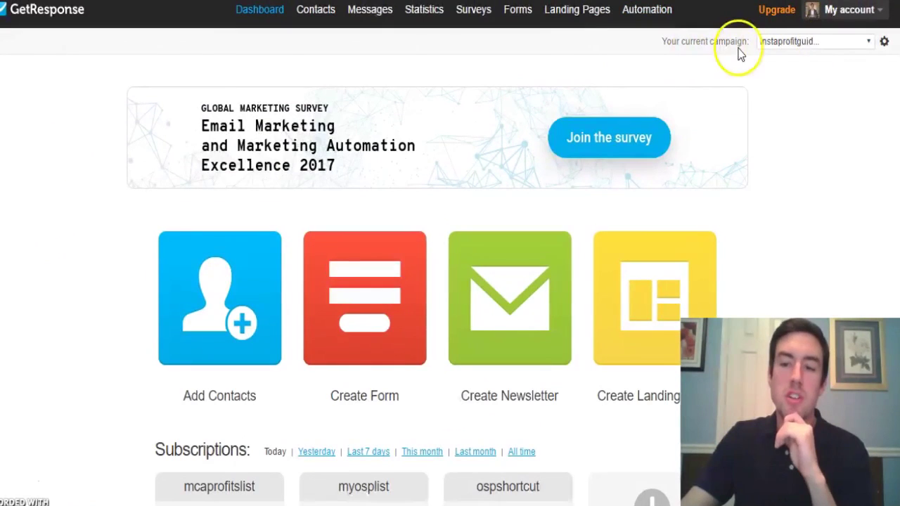
left_click(815, 49)
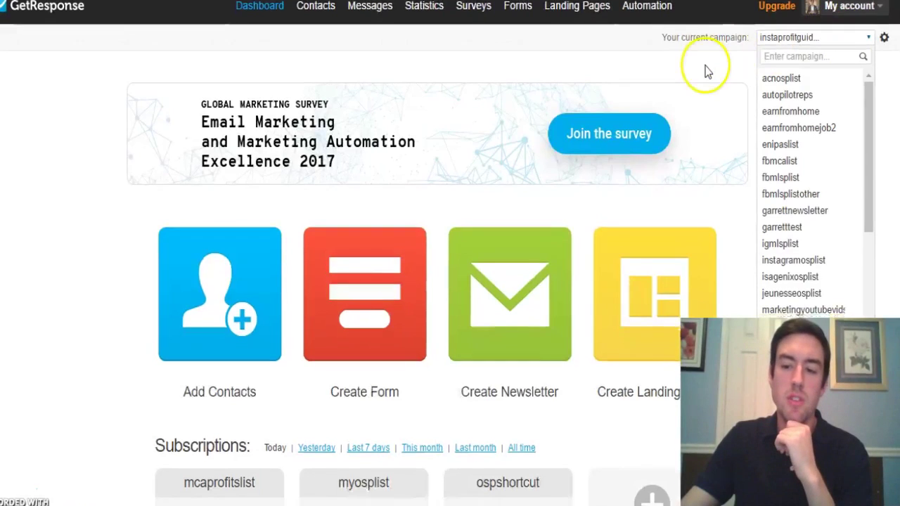
scroll(731, 106, "down", 2)
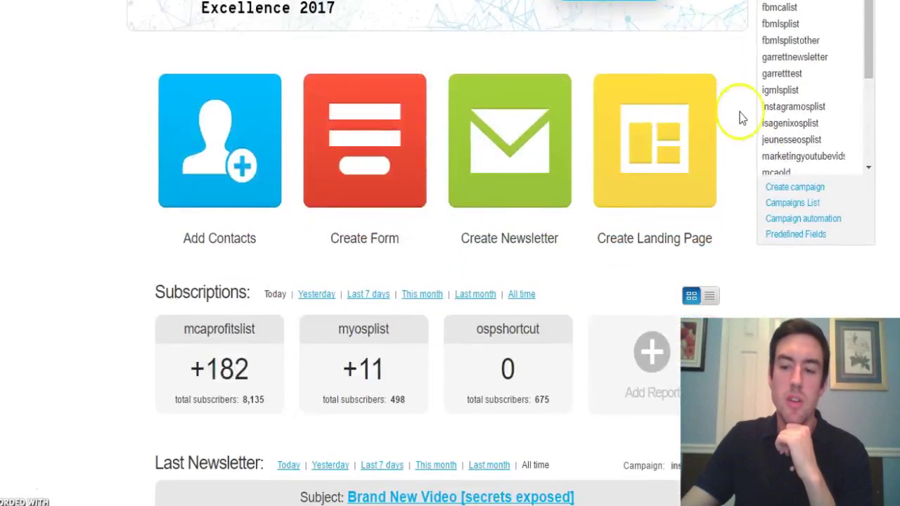
left_click(801, 187)
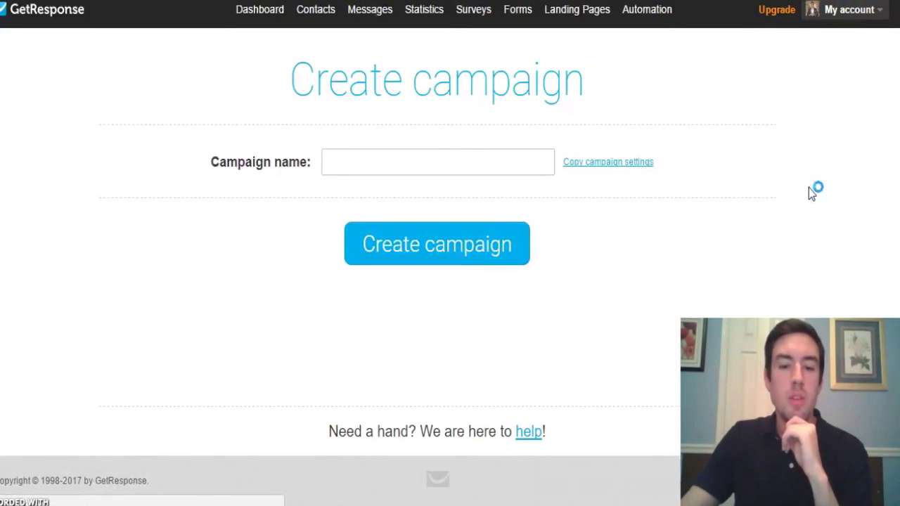
Name the new GetResponse campaign mcafunnel and create it
left_click(434, 161)
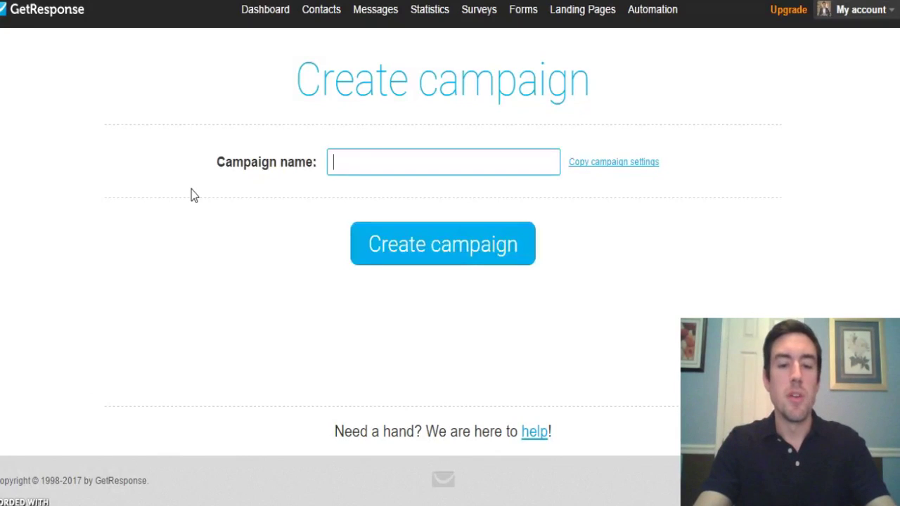
type("mcafunnel")
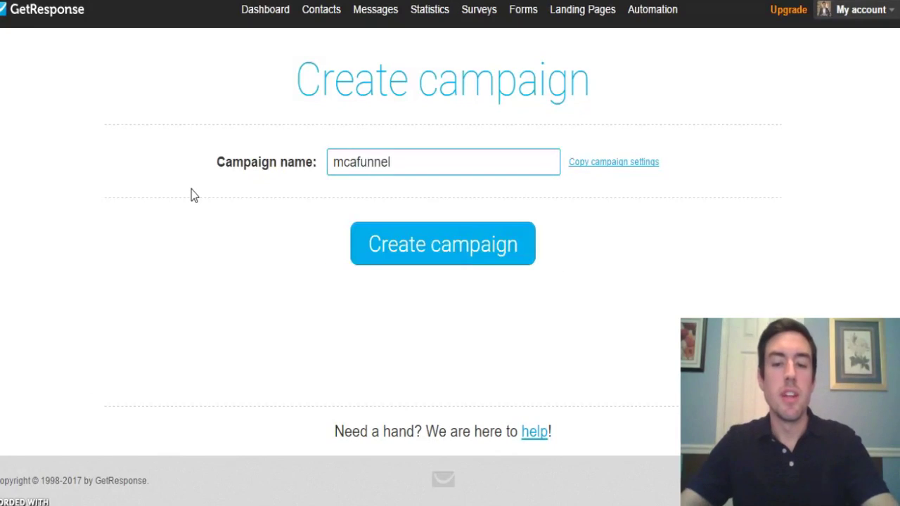
left_click(410, 247)
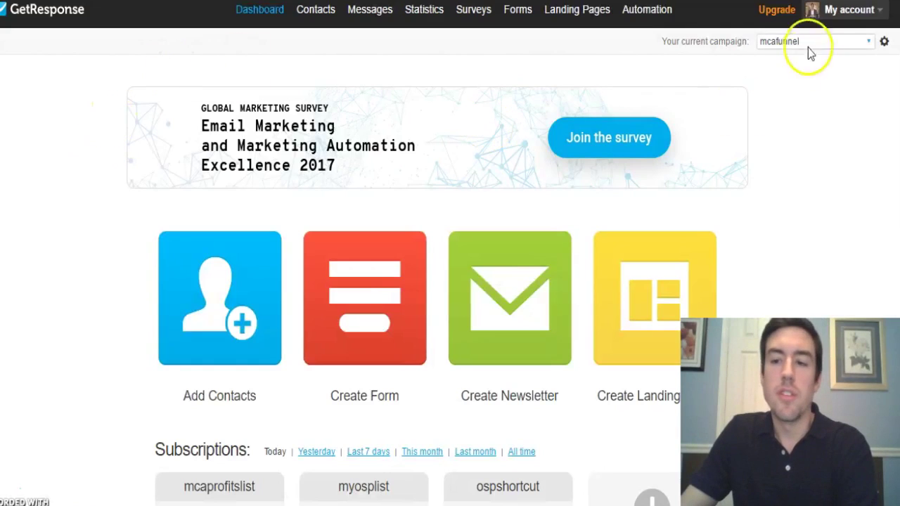
Go to My account > Account Details, then to the API & OAuth page
mouse_move(863, 23)
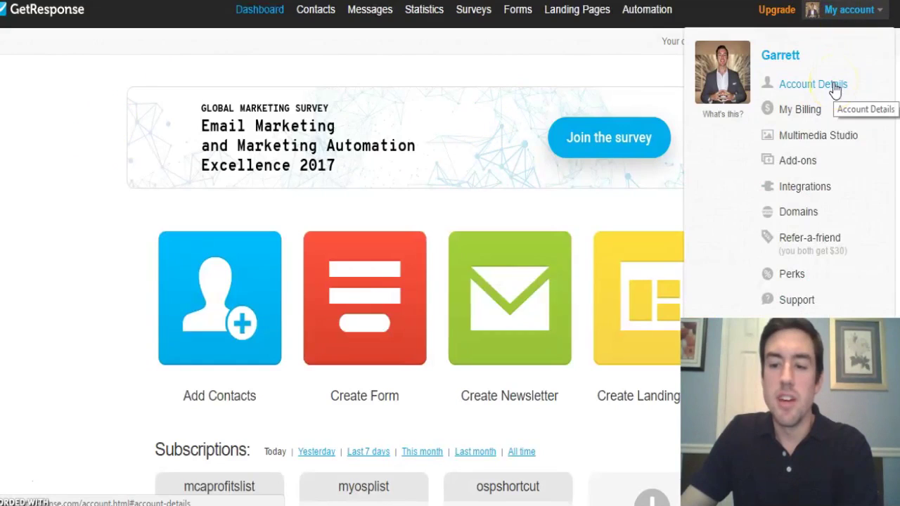
left_click(836, 90)
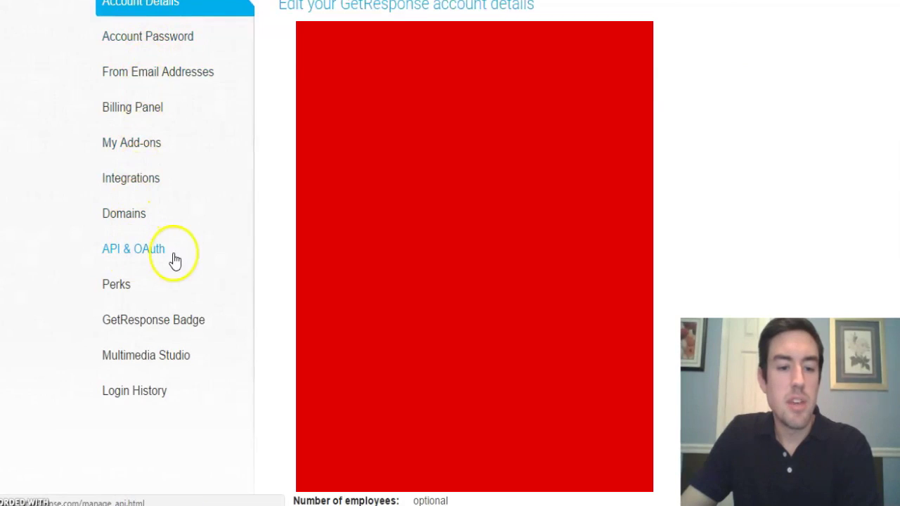
left_click(137, 257)
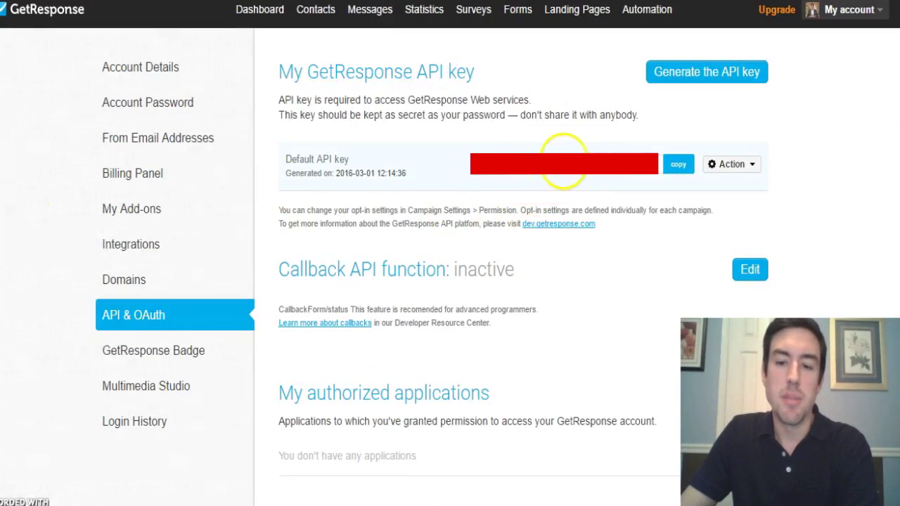
Copy the Default API key from the API & OAuth page
left_click(678, 170)
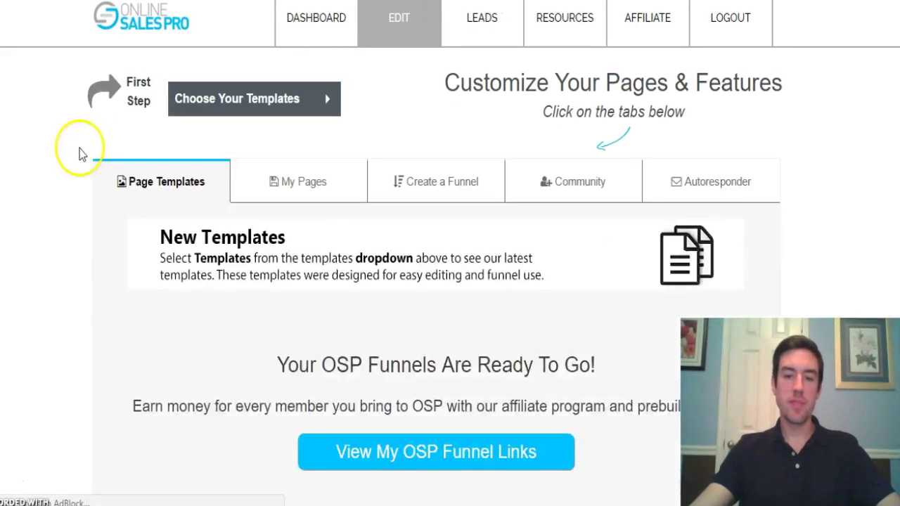
Open MCA Funnel in the editor, focus its empty Auto Responder field, then follow the MCA funnel link
left_click(164, 130)
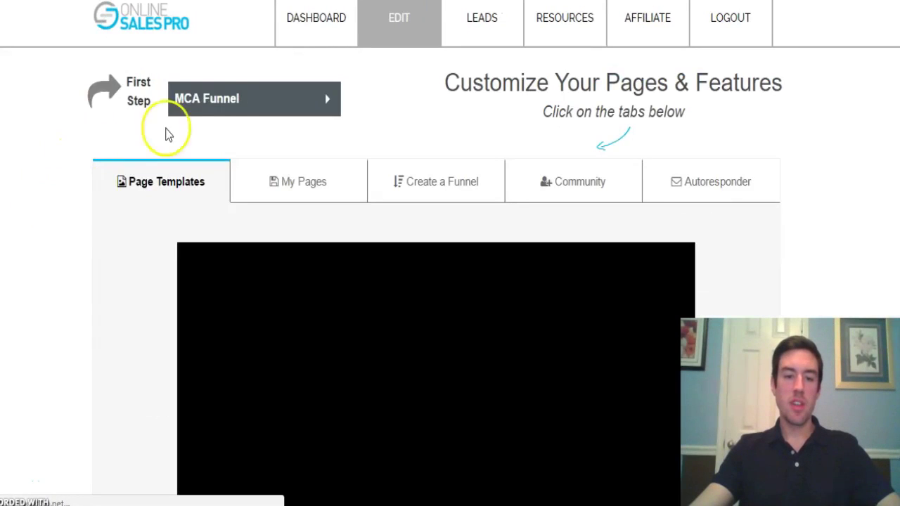
scroll(91, 175, "down", 7)
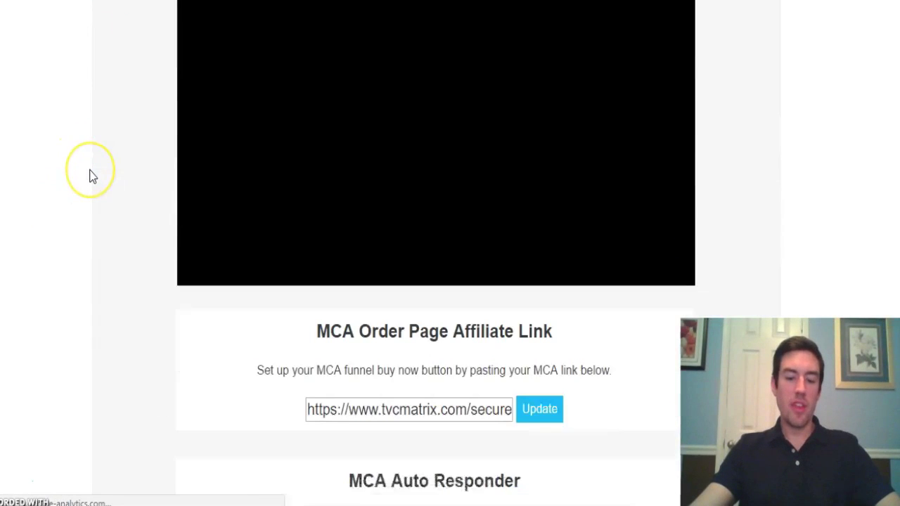
scroll(90, 176, "down", 1)
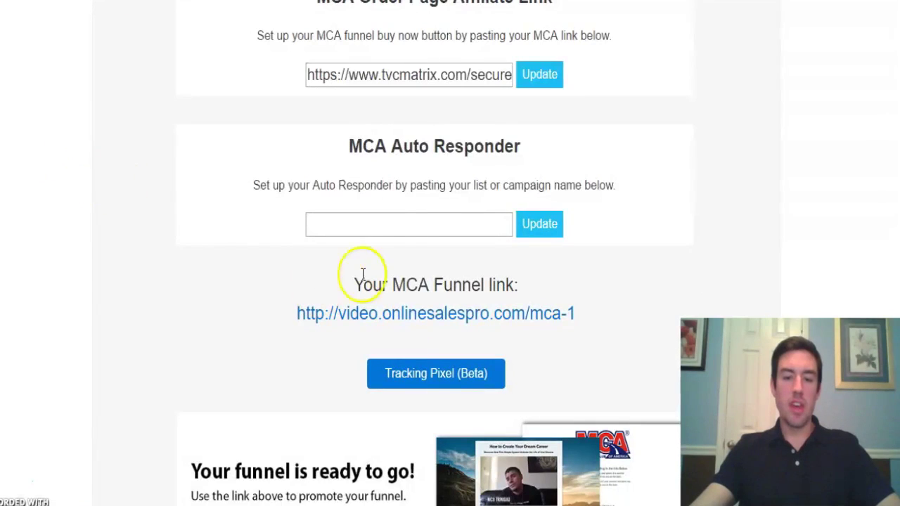
left_click(327, 223)
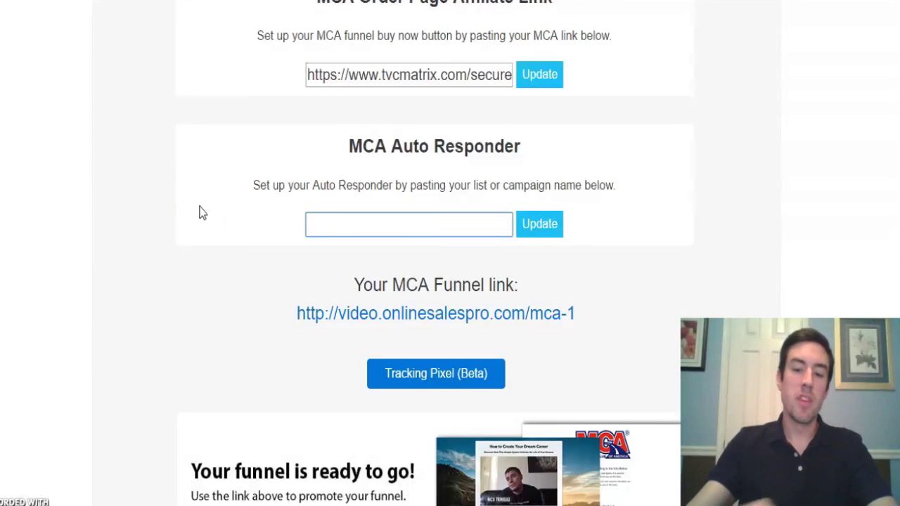
left_click(317, 220)
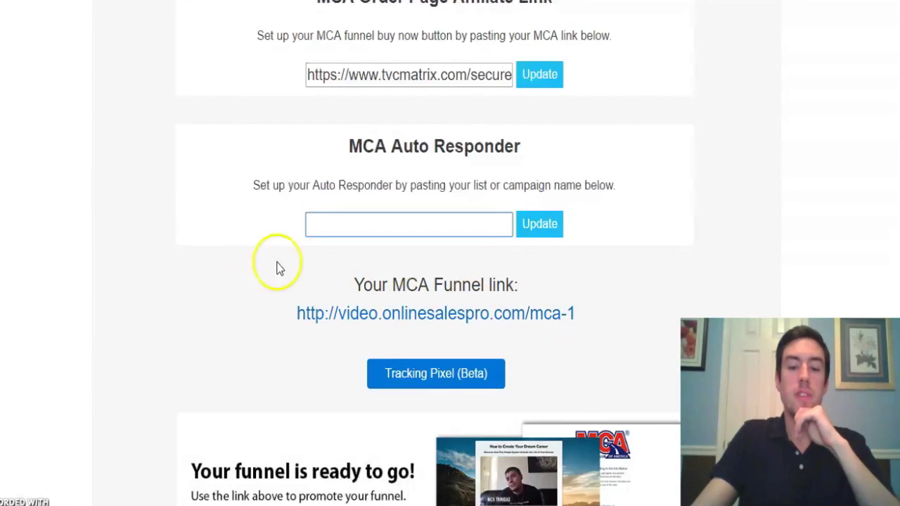
scroll(275, 260, "down", 1)
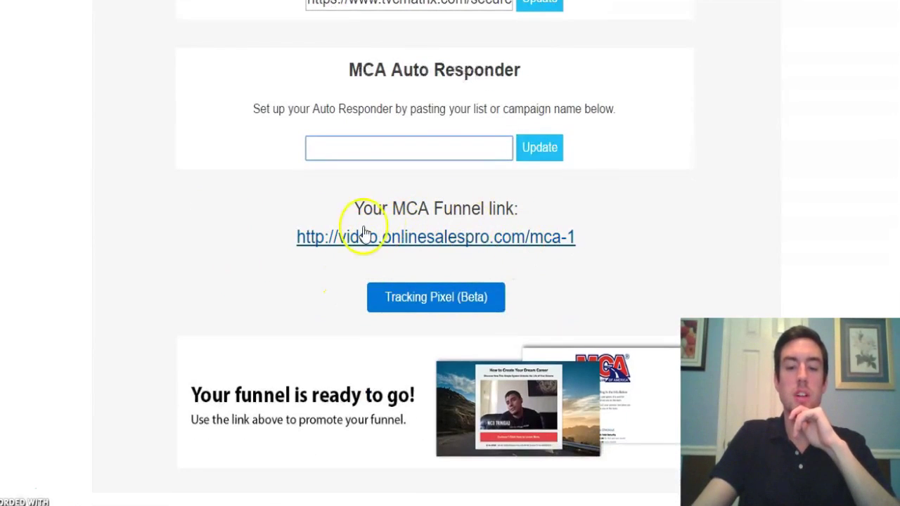
scroll(257, 257, "up", 1)
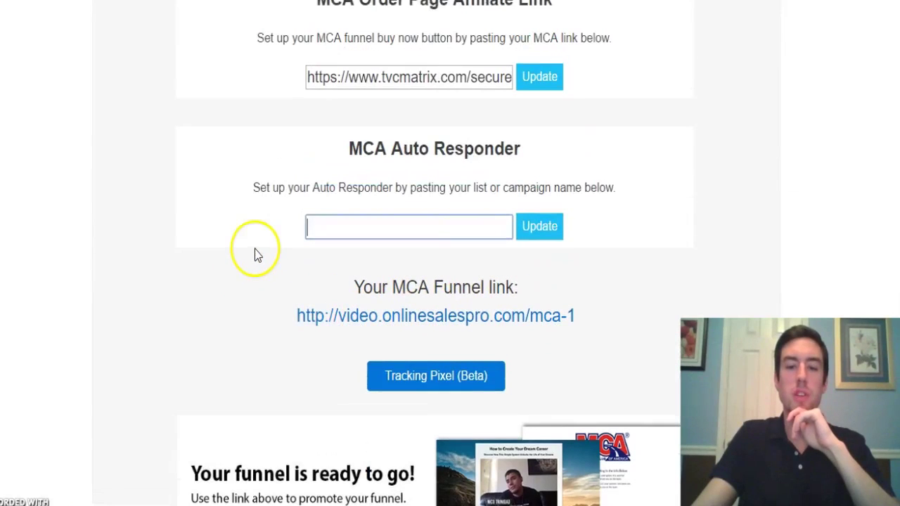
left_click(430, 318)
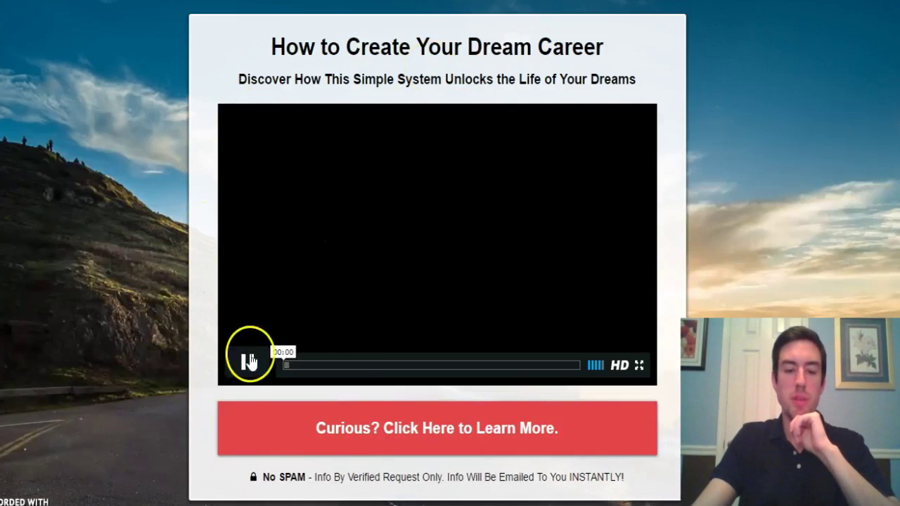
Pause the funnel video, open the 'Curious? Click Here to Learn More.' opt-in form and try its name and email fields
left_click(249, 362)
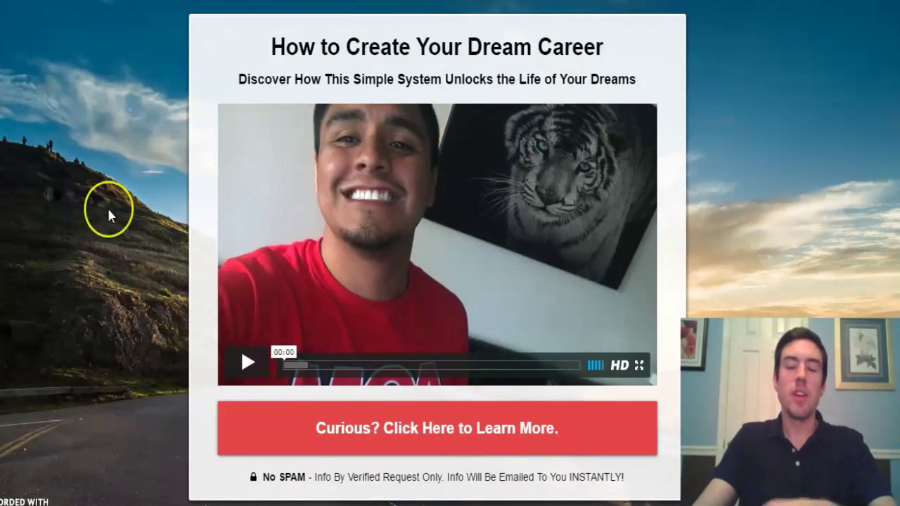
scroll(513, 195, "down", 1)
scroll(412, 145, "up", 1)
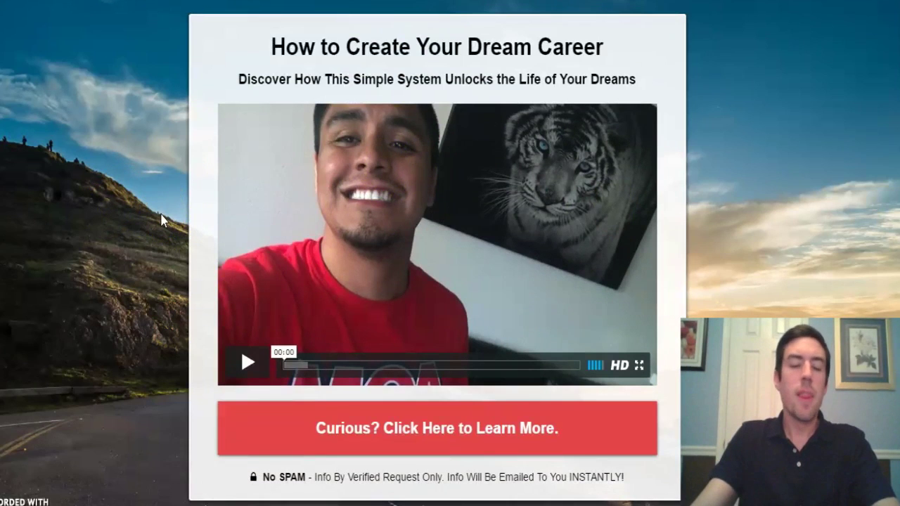
scroll(162, 220, "down", 2)
left_click(466, 343)
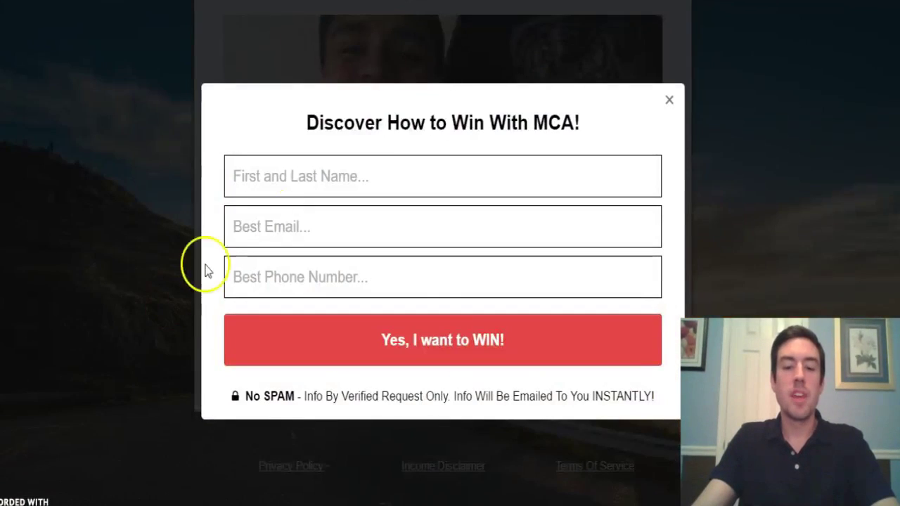
left_click(283, 177)
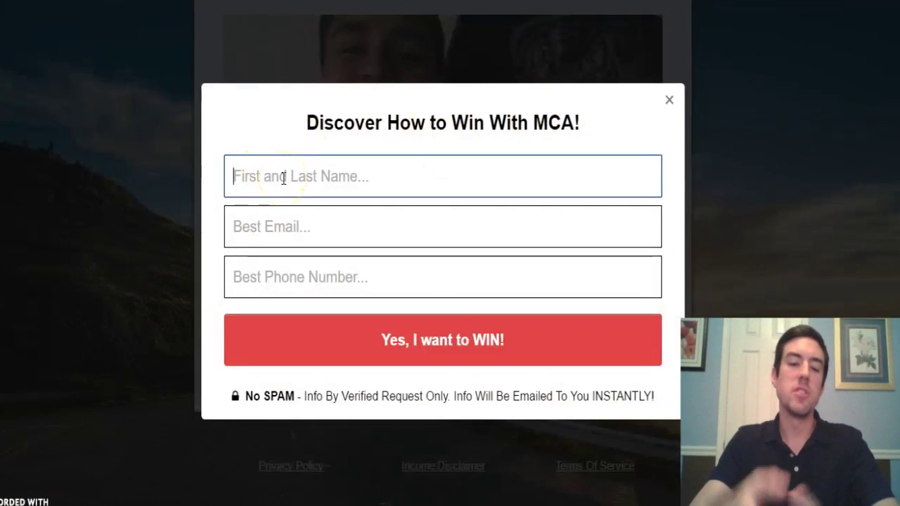
left_click(283, 215)
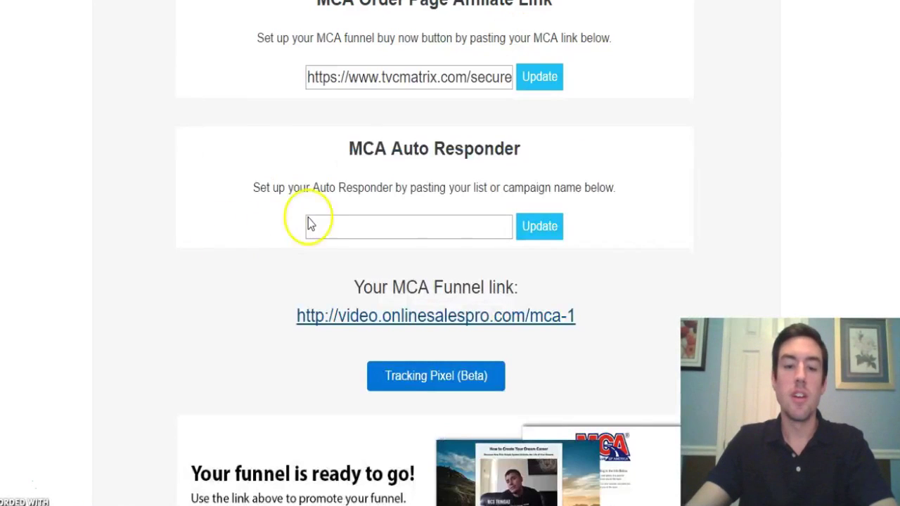
scroll(195, 204, "up", 3)
mouse_move(321, 227)
left_mouse_down()
mouse_move(446, 227)
mouse_move(335, 224)
left_mouse_up()
left_click(246, 235)
scroll(241, 235, "down", 2)
scroll(241, 235, "up", 1)
scroll(241, 234, "down", 1)
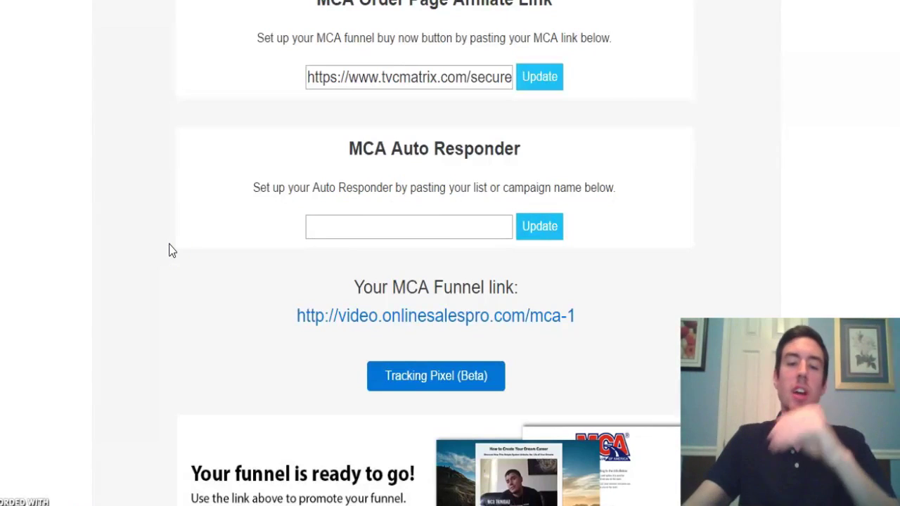
scroll(171, 249, "up", 12)
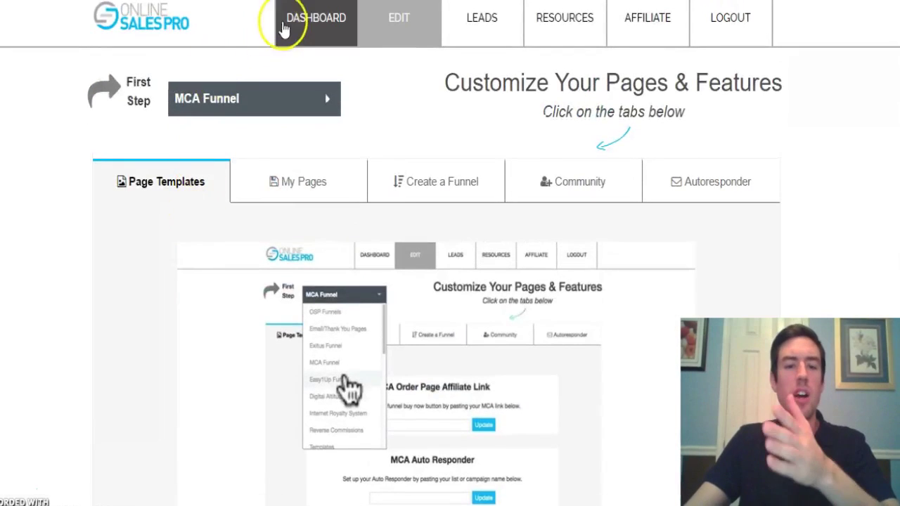